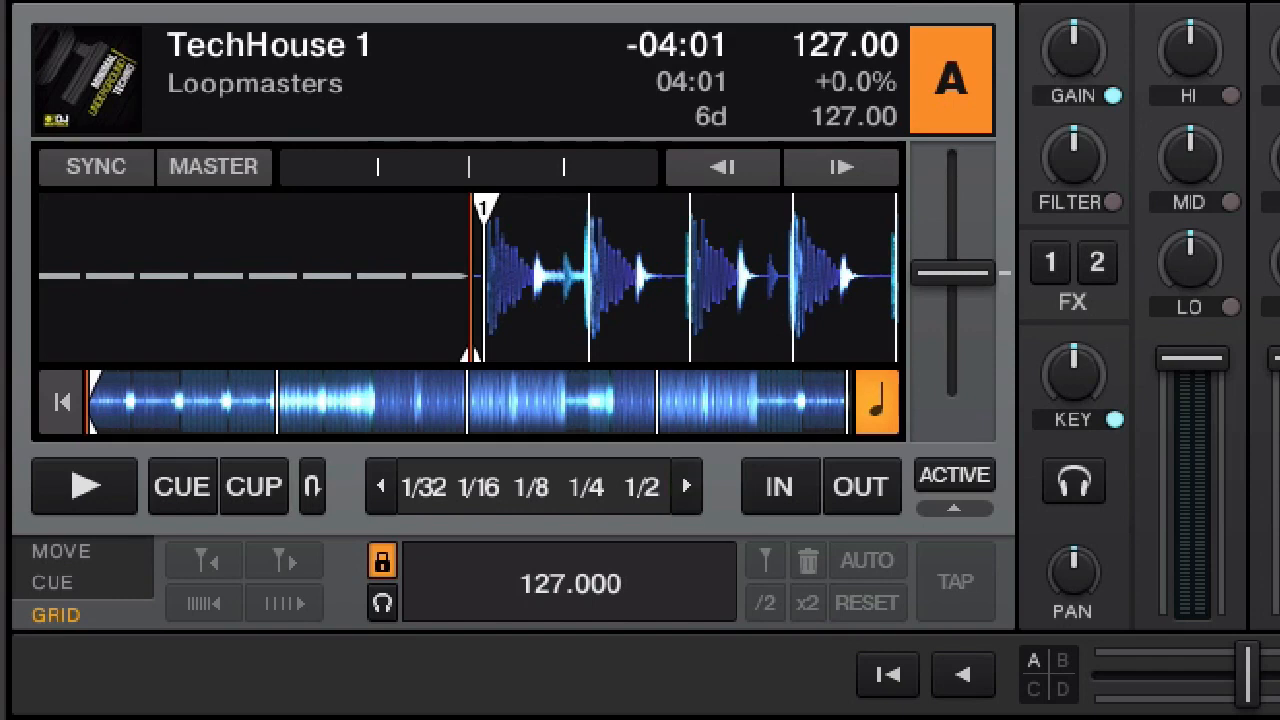
Audition TechHouse 1 on deck A from about 1:06 remaining through to its final seconds, and pause it.
left_click(643, 420)
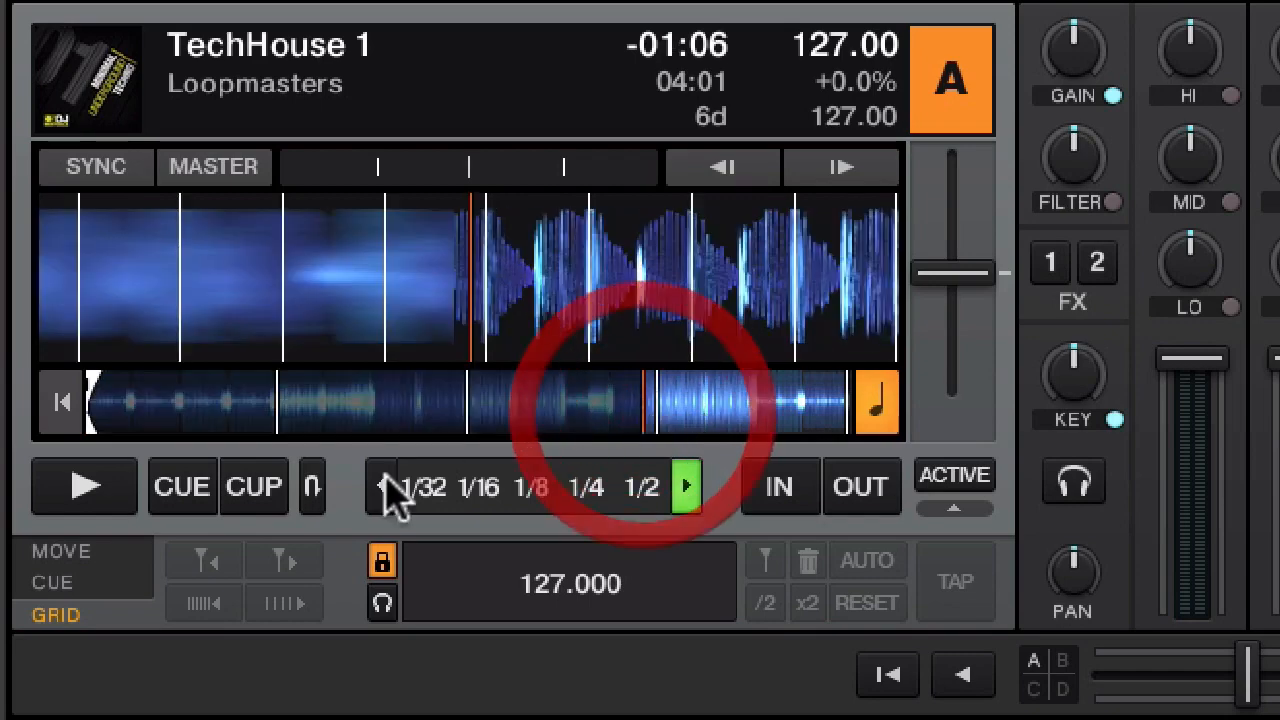
left_click(86, 500)
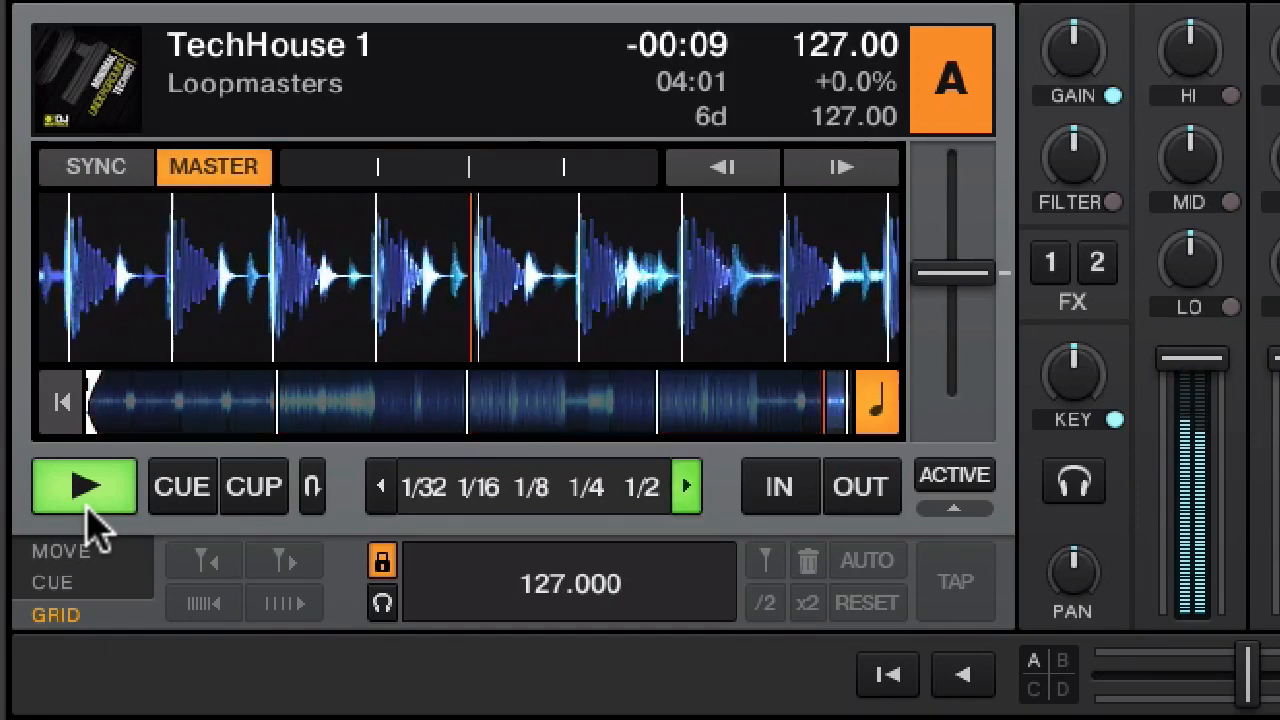
left_click(88, 505)
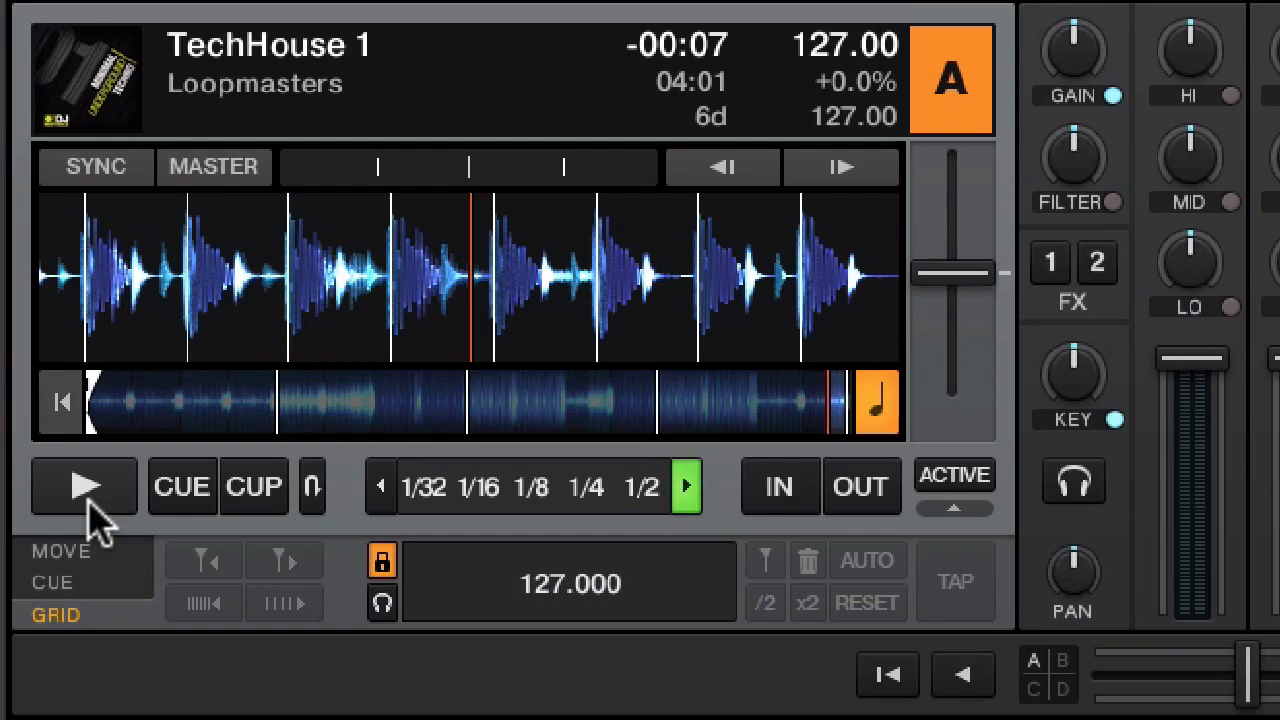
Play deck A from about 0:49 remaining, skip ahead to find where the outro begins, and pause just before it.
left_click(701, 420)
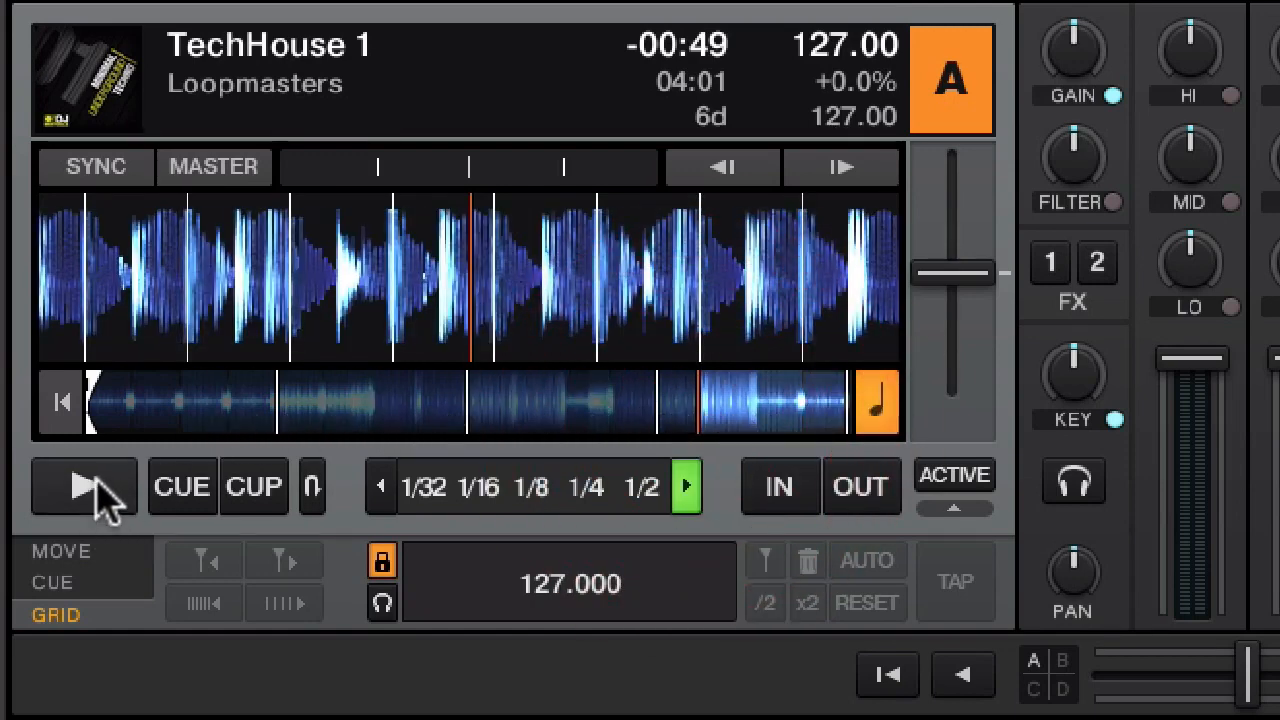
left_click(84, 487)
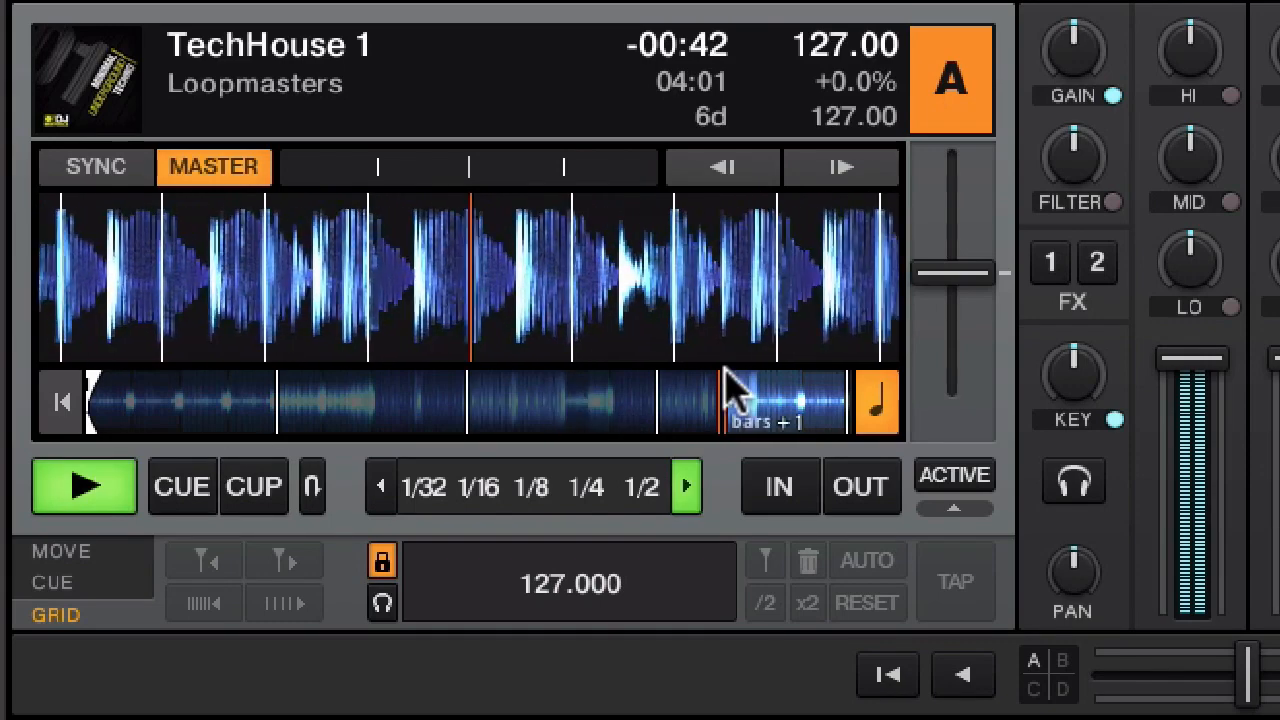
left_click(746, 407)
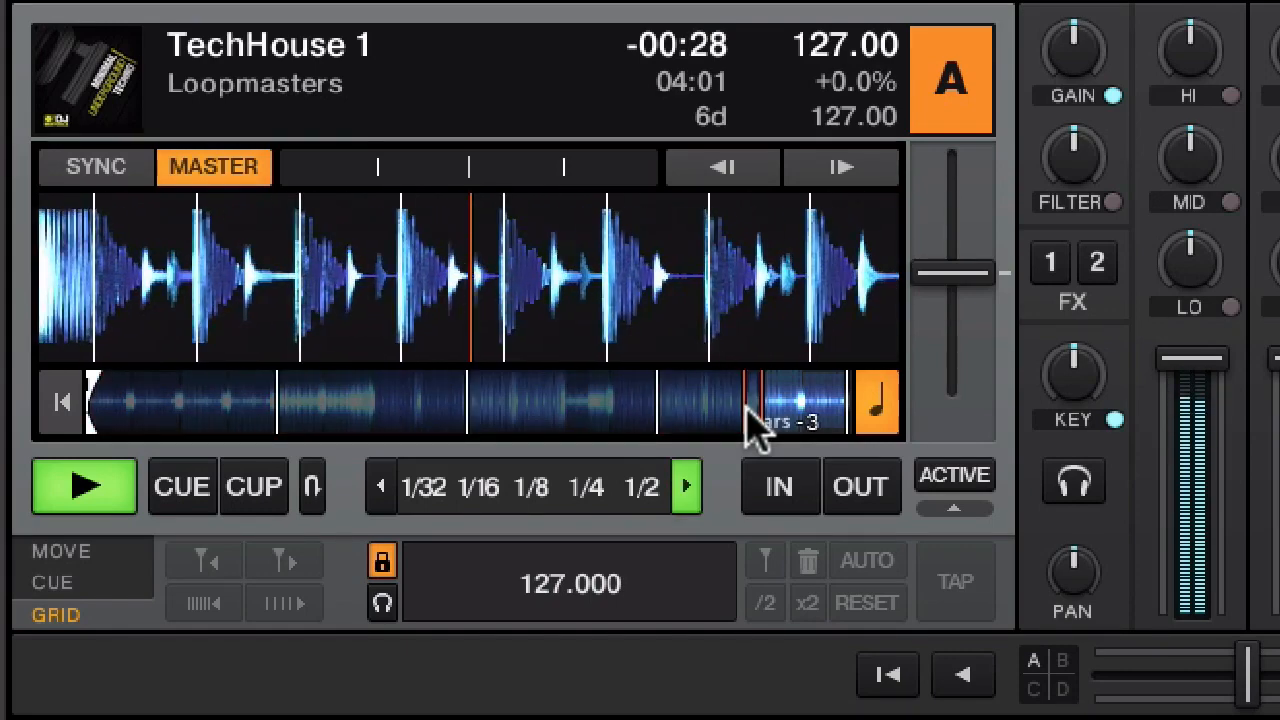
left_click(748, 410)
left_click(86, 486)
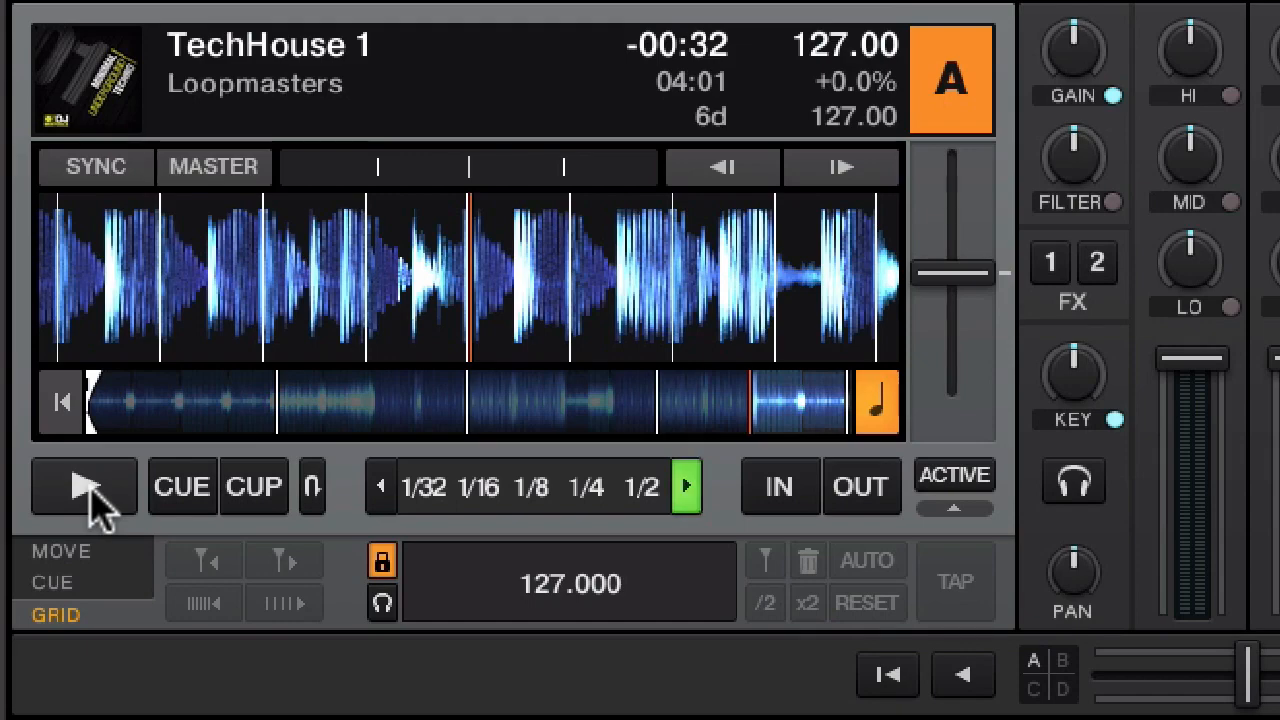
Play deck A, store hotcue 2 on the first beat of the outro, and pause the deck.
left_click(90, 488)
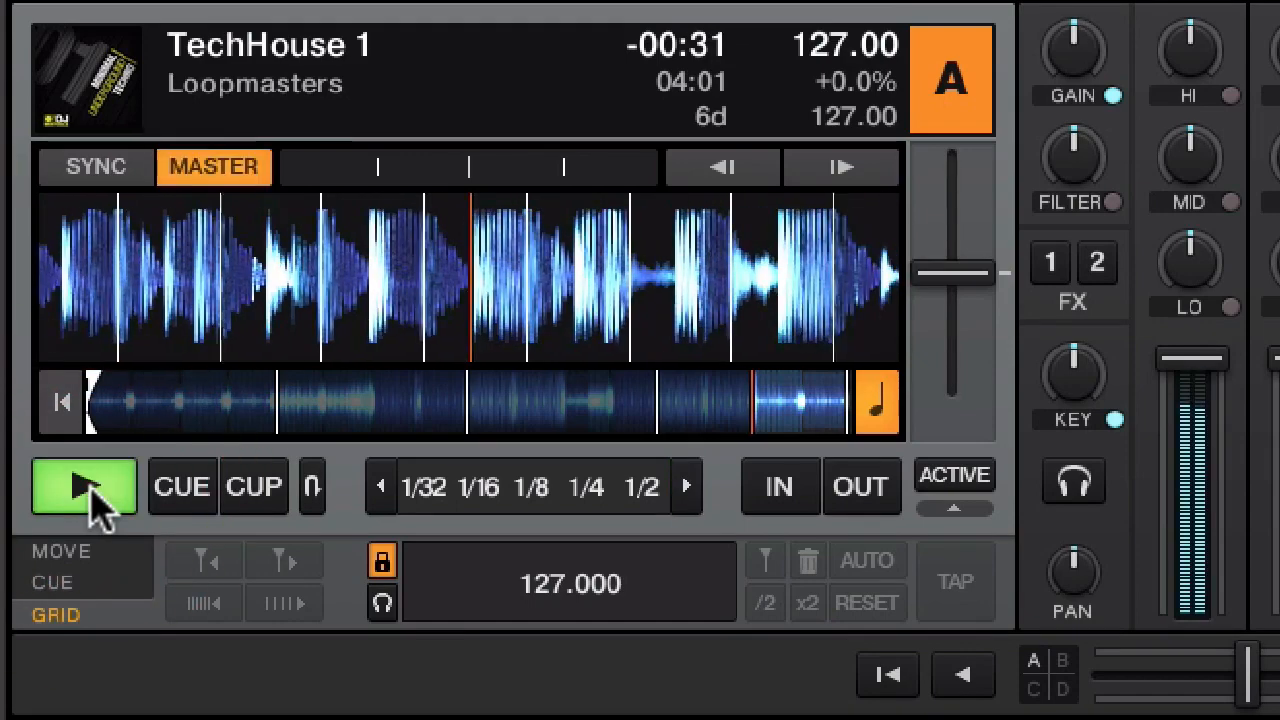
key("2")
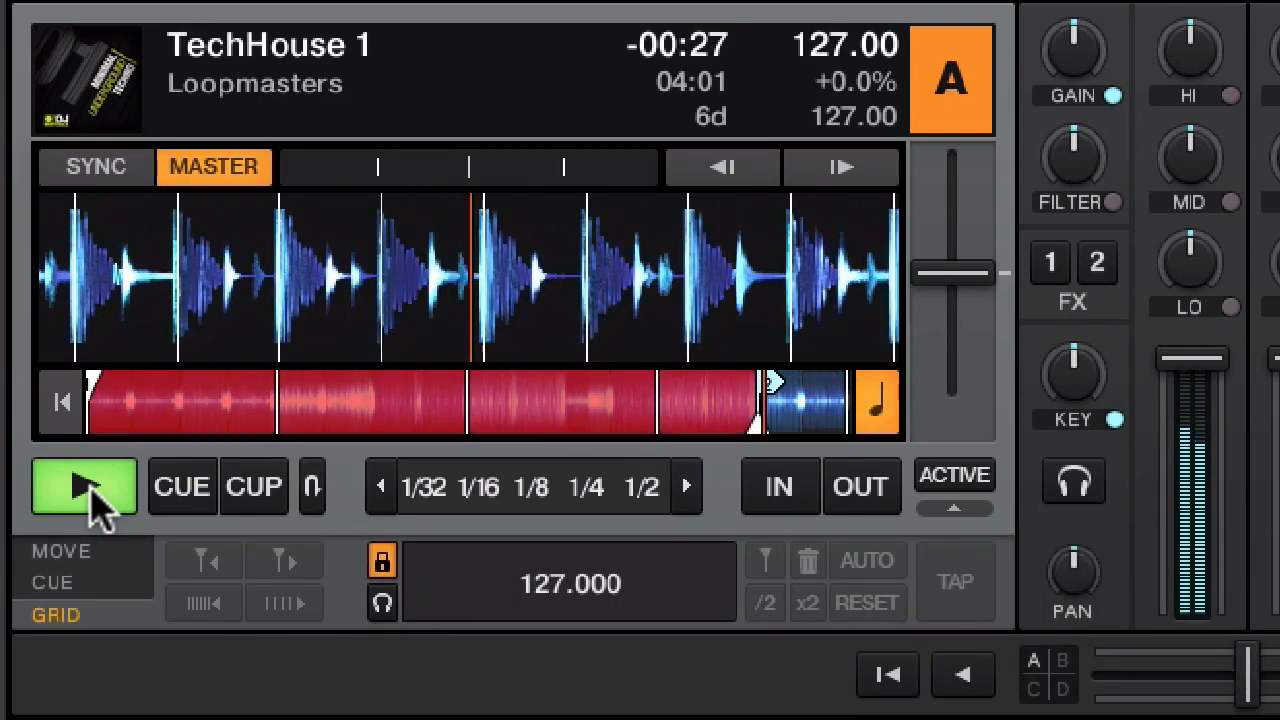
left_click(88, 488)
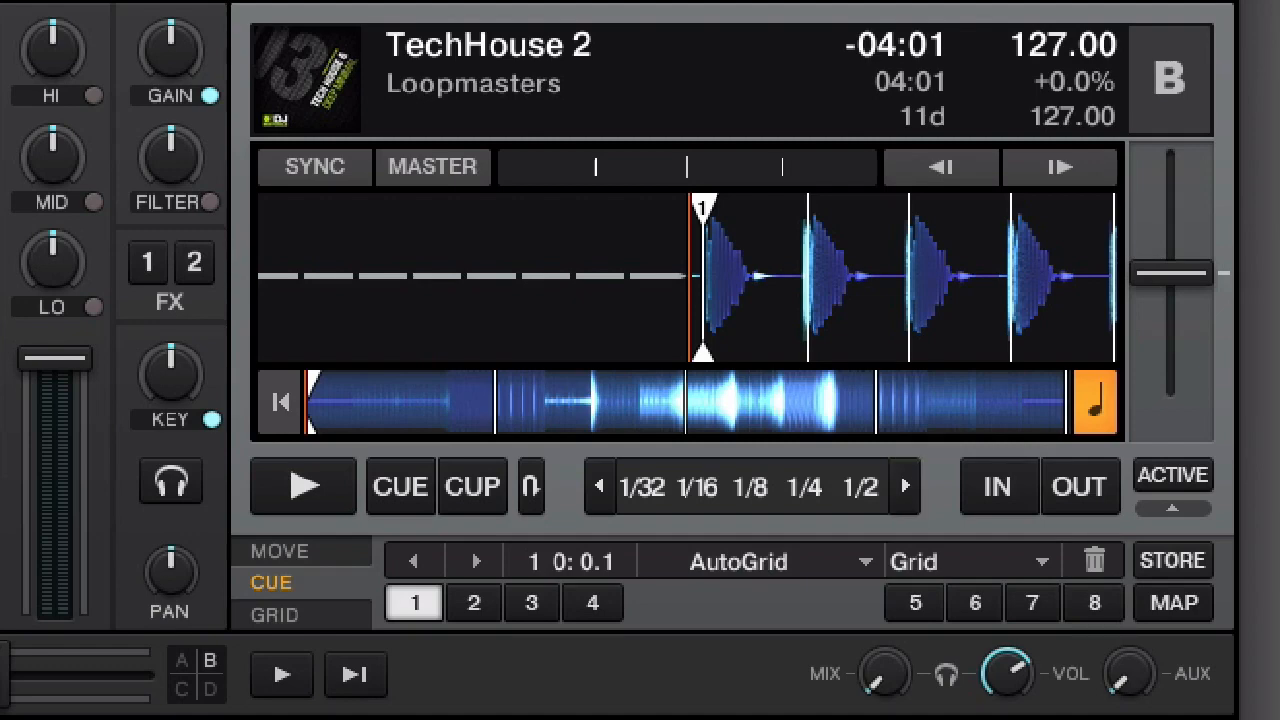
Audition the intro of TechHouse 2 on deck B from its start and pause where the intro phrase ends.
key("s")
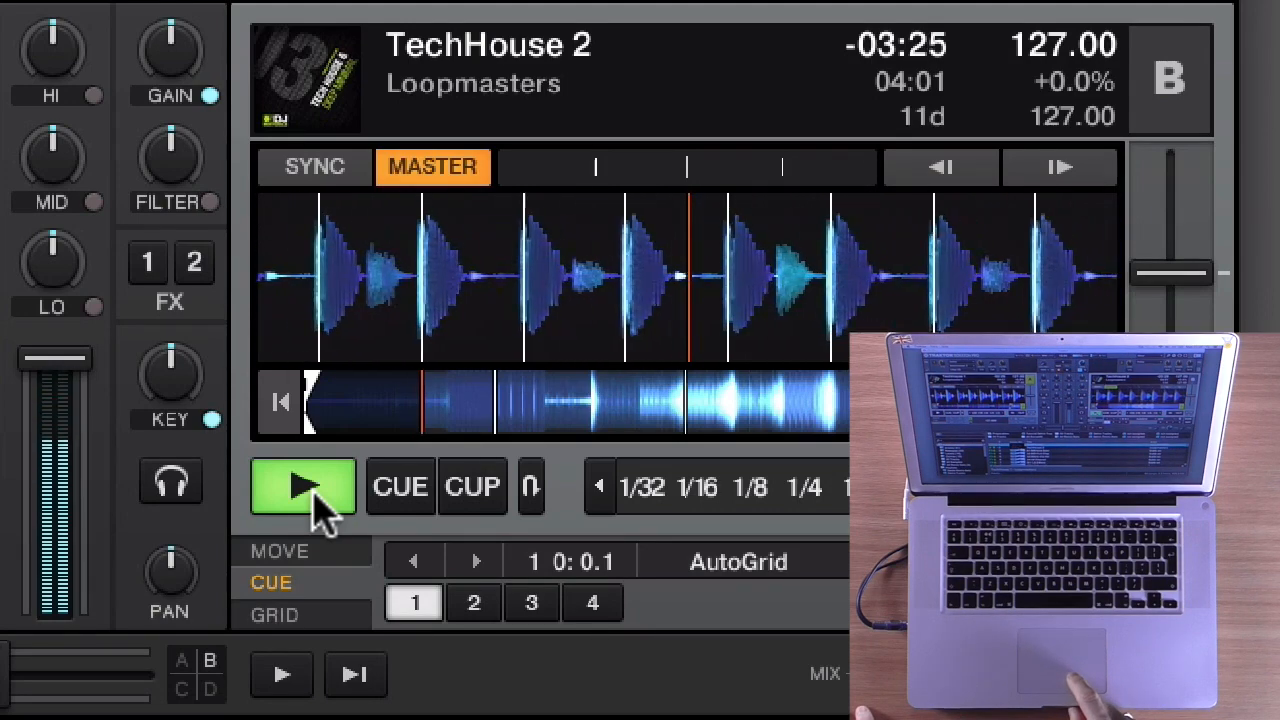
left_click(318, 505)
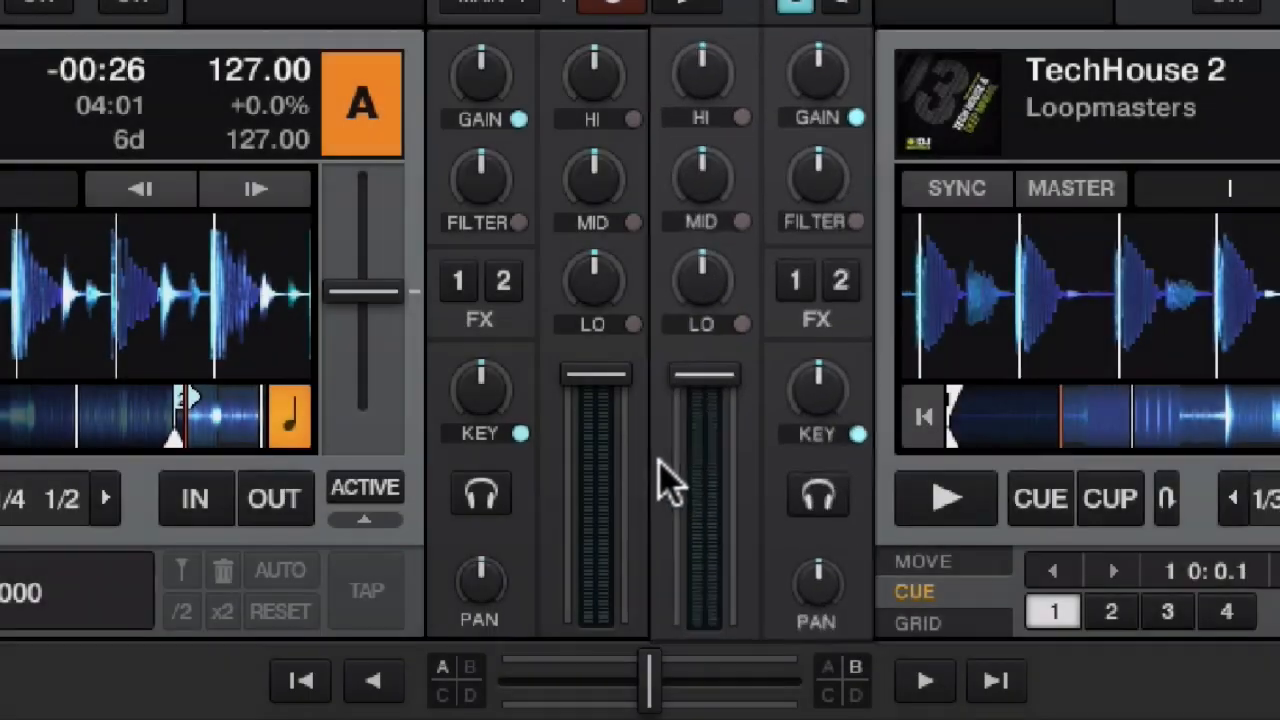
mouse_move(603, 280)
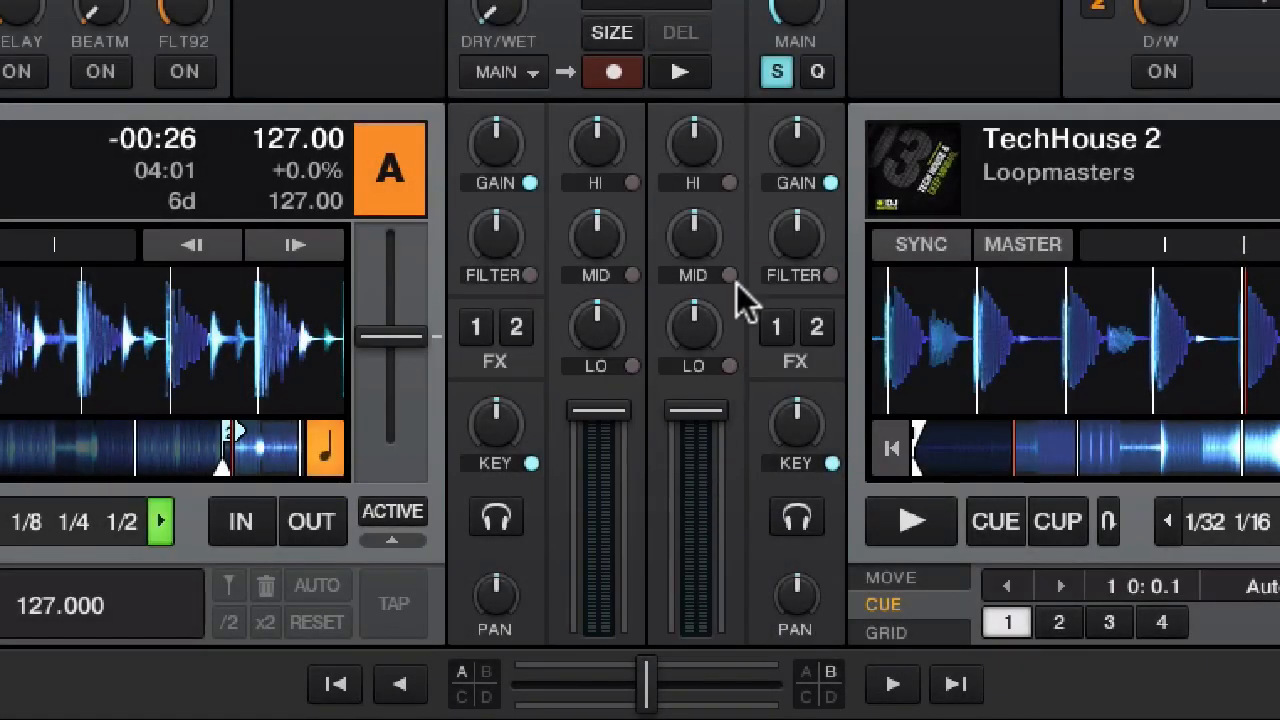
mouse_move(805, 10)
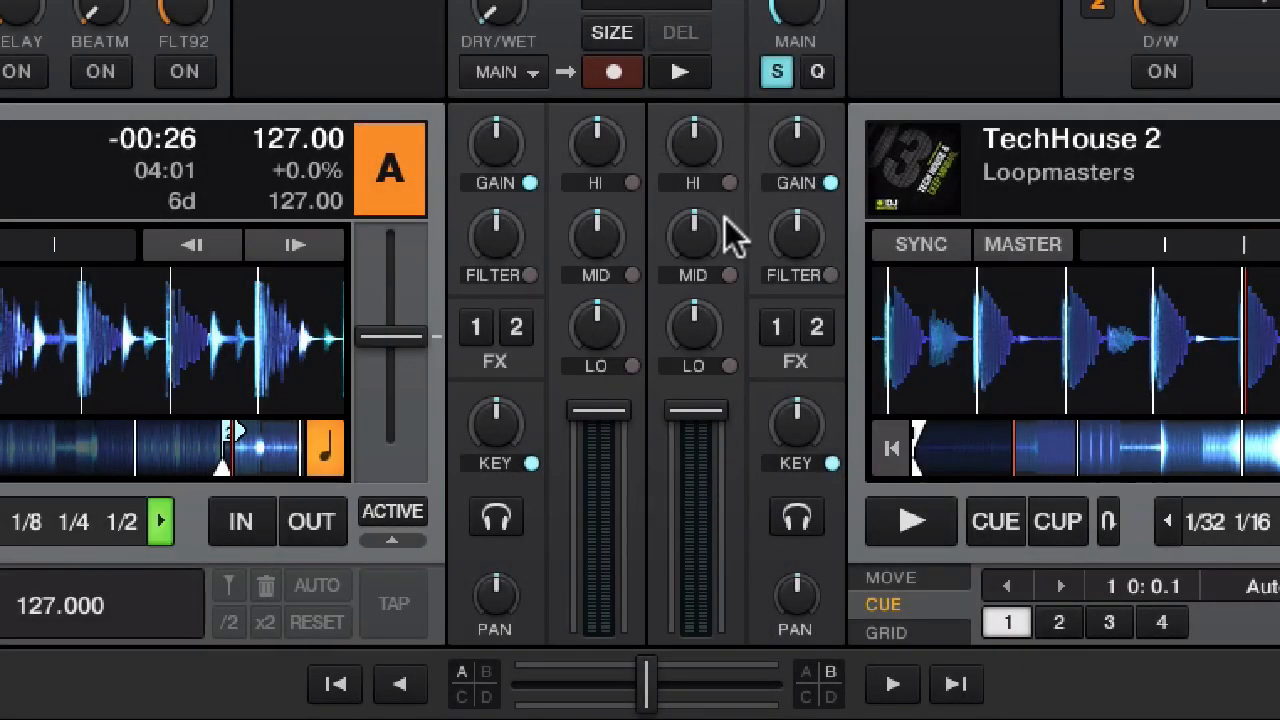
mouse_move(645, 684)
left_mouse_down()
mouse_move(714, 684)
mouse_move(571, 684)
mouse_move(640, 686)
left_mouse_up()
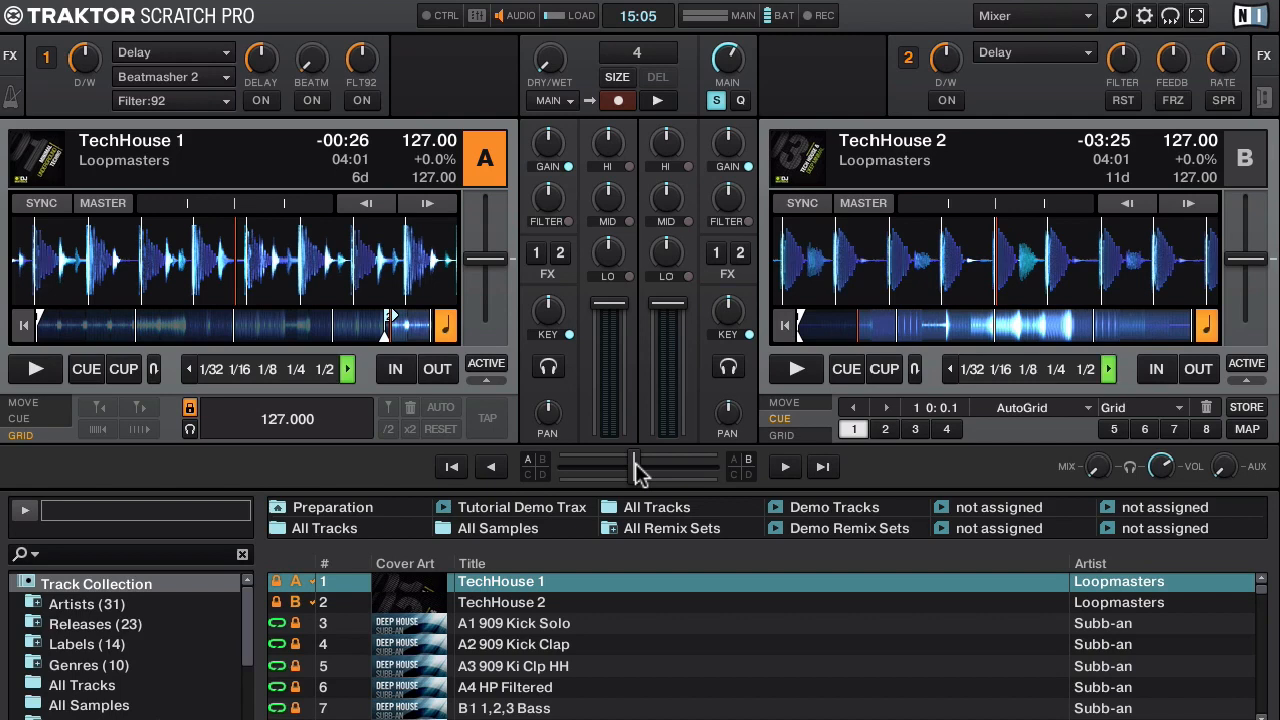
Start deck A playing from about 1:02 remaining and set the crossfader fully to deck A.
left_click(386, 323)
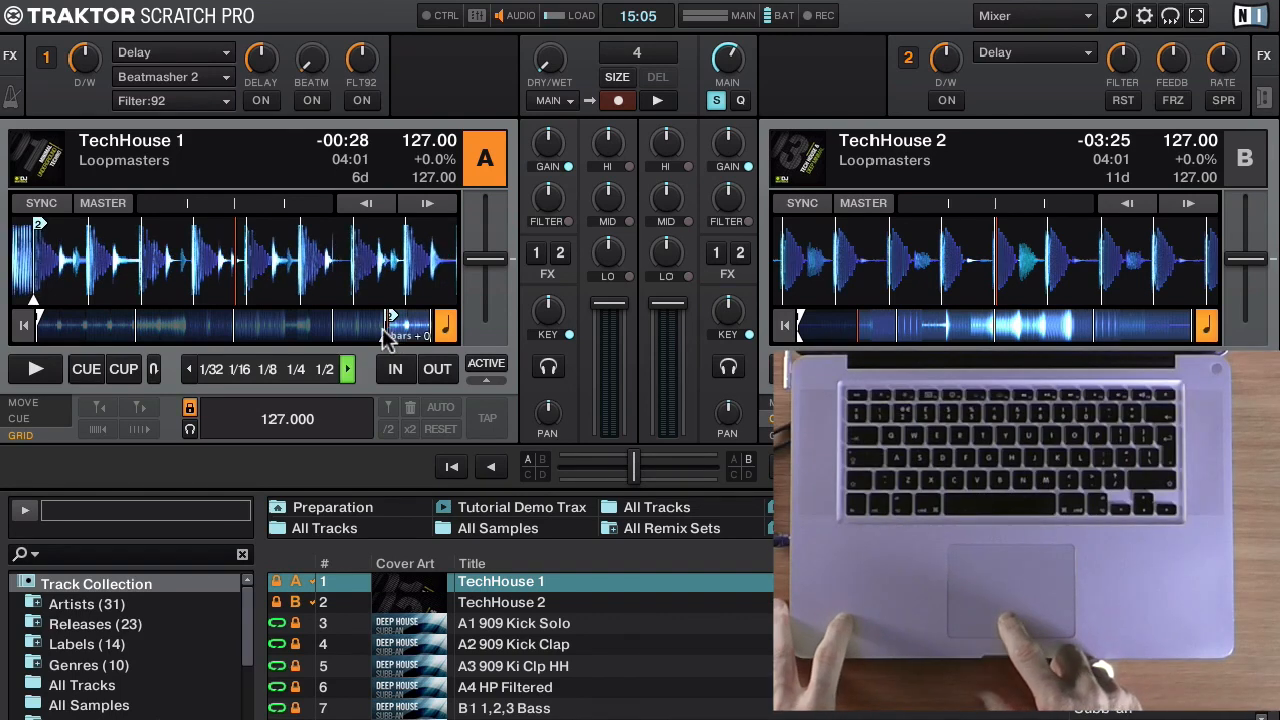
left_click(355, 330)
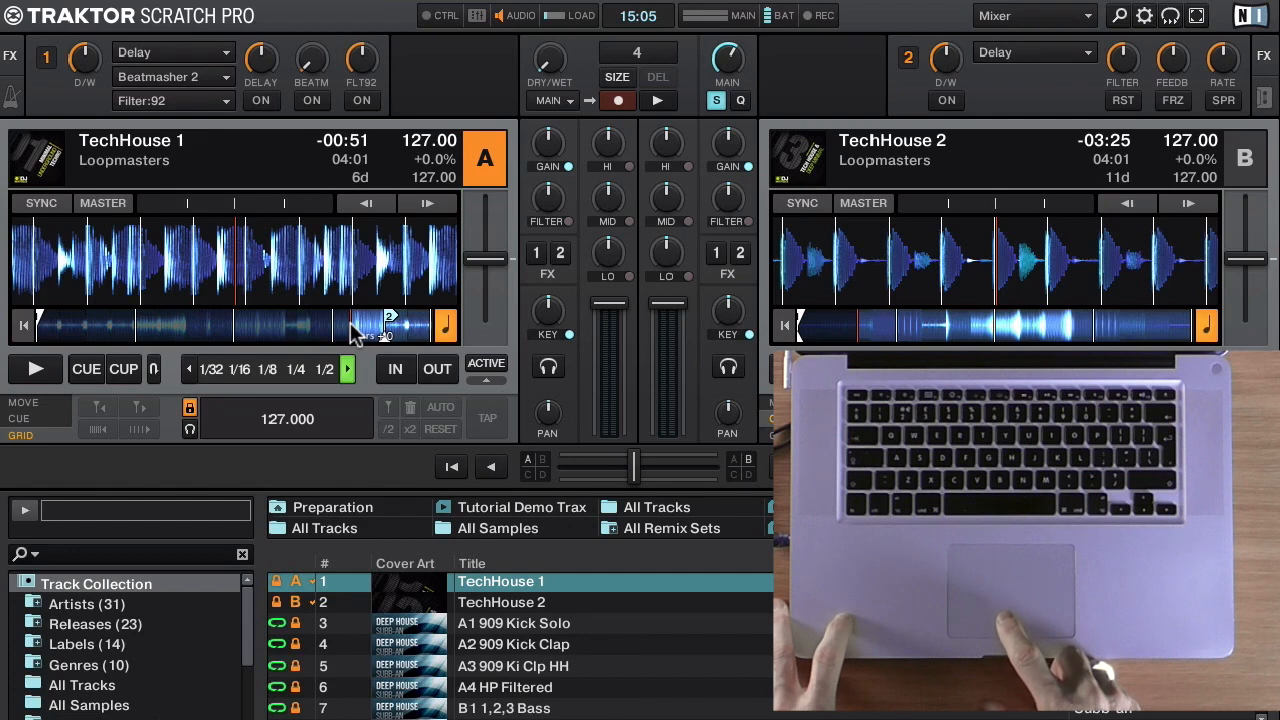
left_click(334, 330)
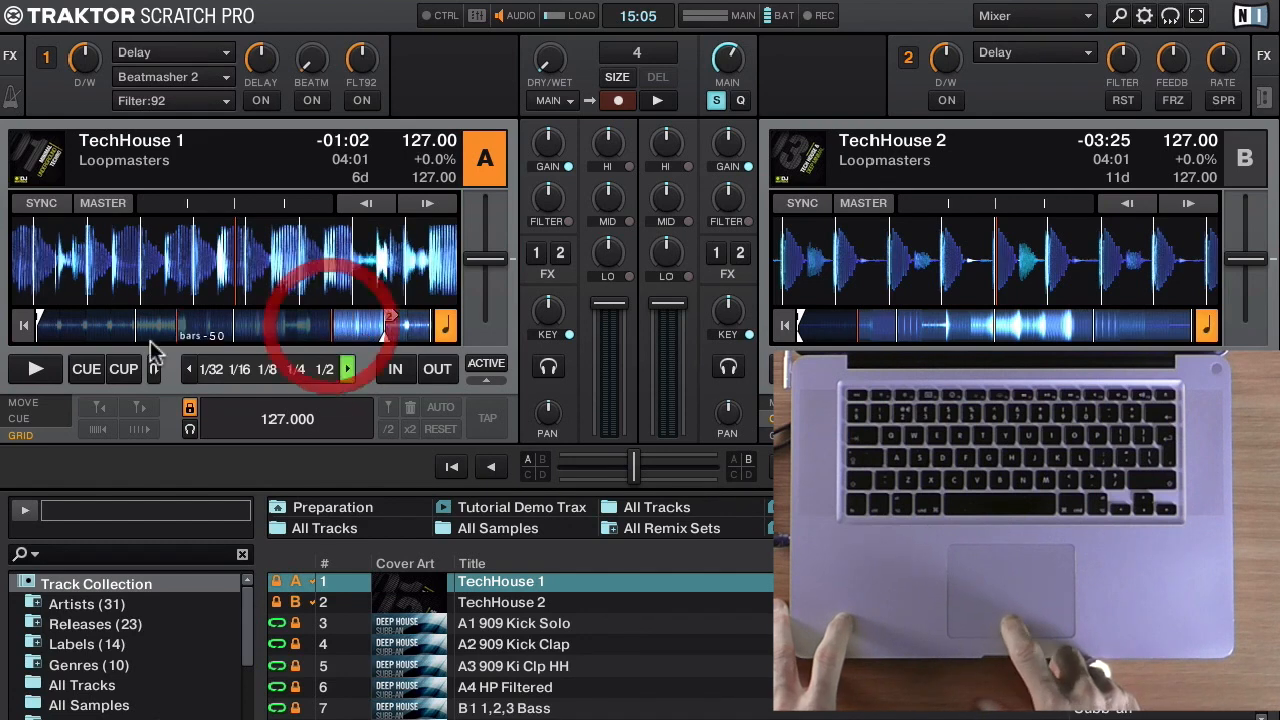
left_click(42, 370)
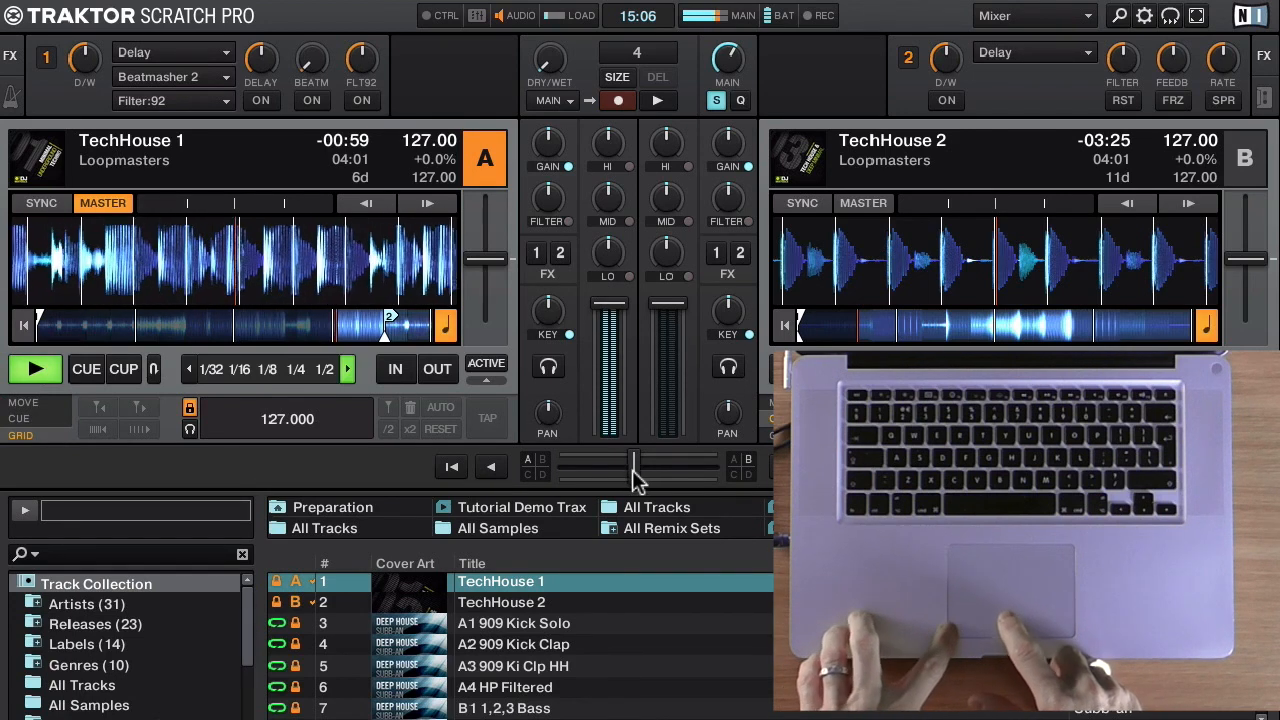
left_click_drag(633, 470, 563, 468)
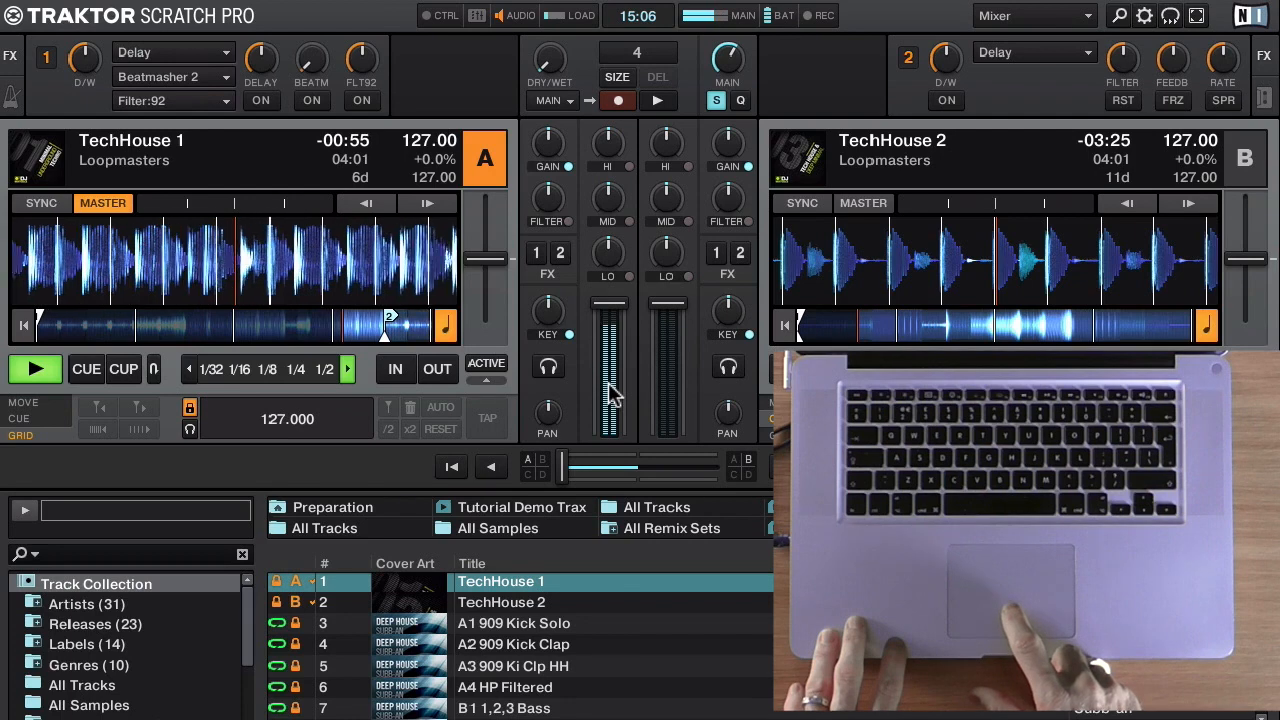
Enable sync on deck B and return TechHouse 2 to hotcue 1 at its first beat.
left_click(806, 205)
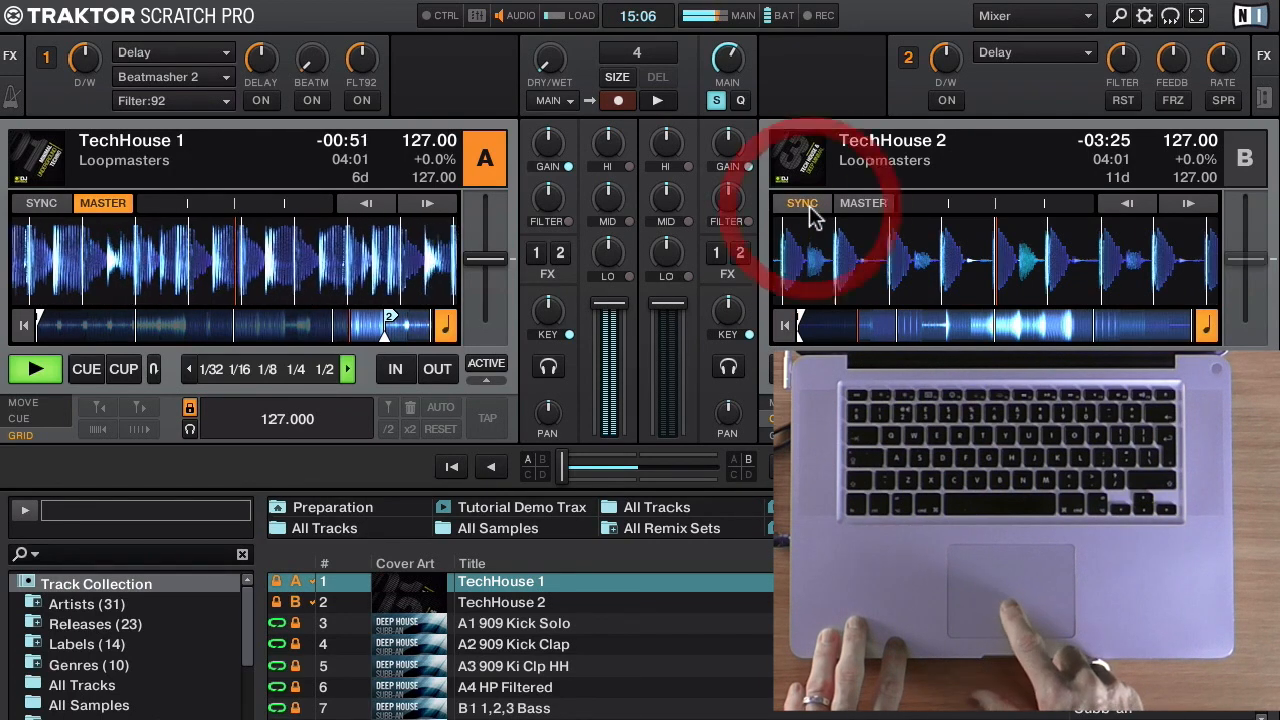
left_click(785, 327)
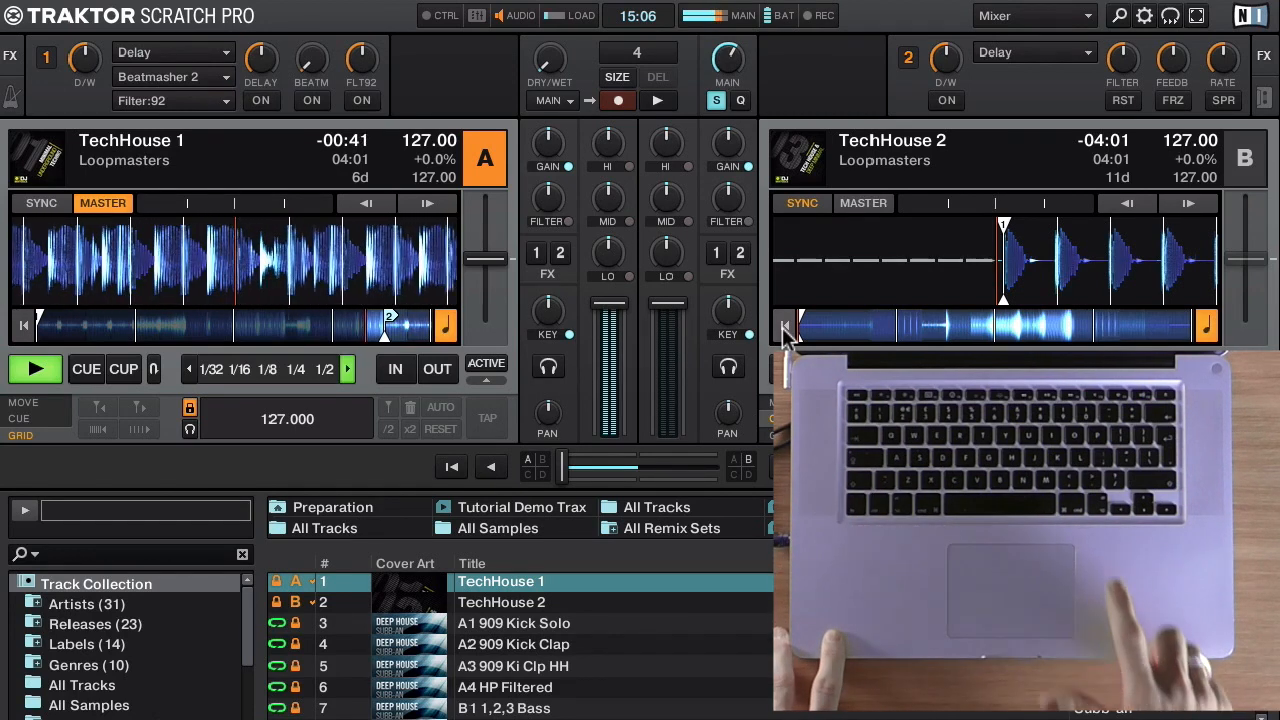
key("6")
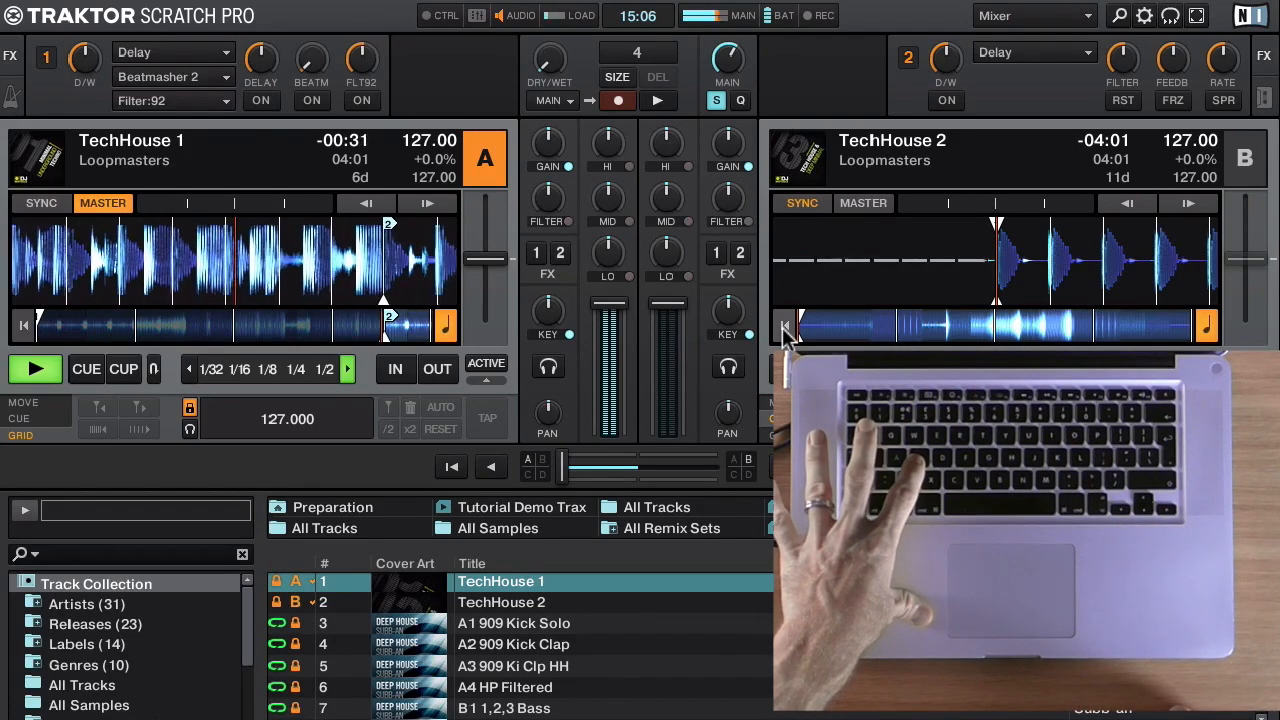
Start deck B as deck A reaches hotcue 2, and crossfade gradually all the way to deck B during the outro.
key("s")
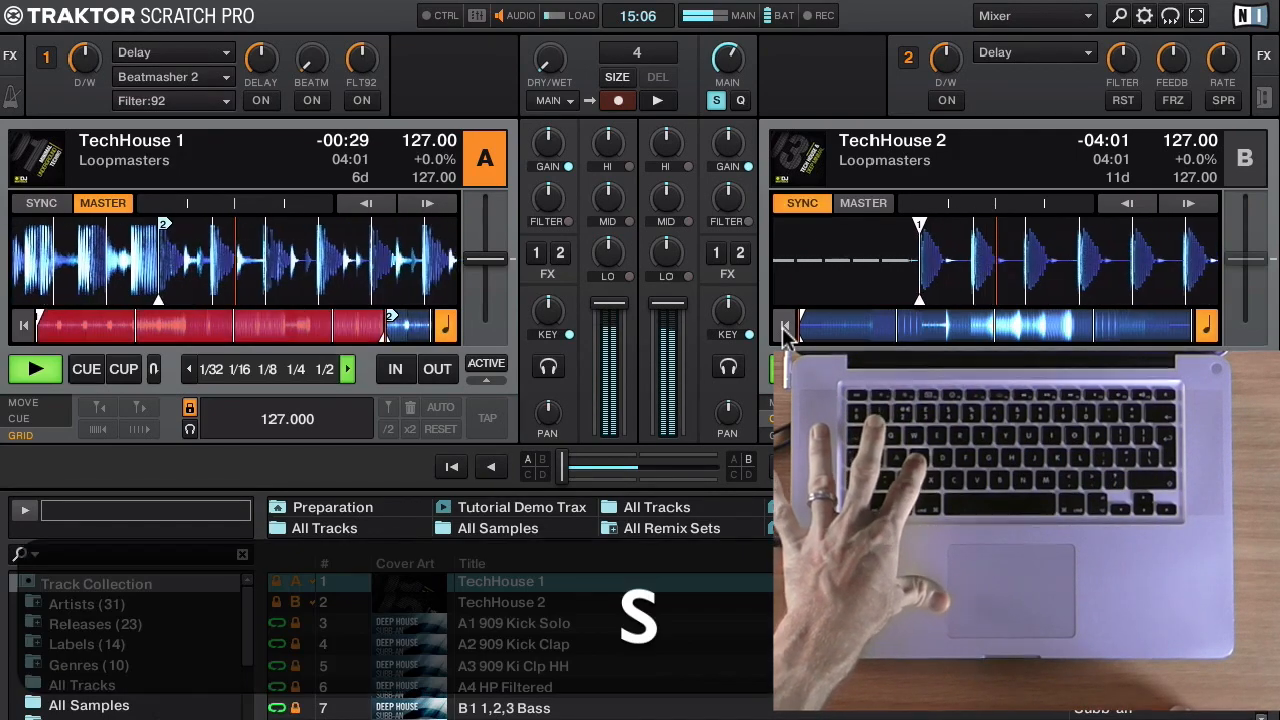
left_click(795, 369)
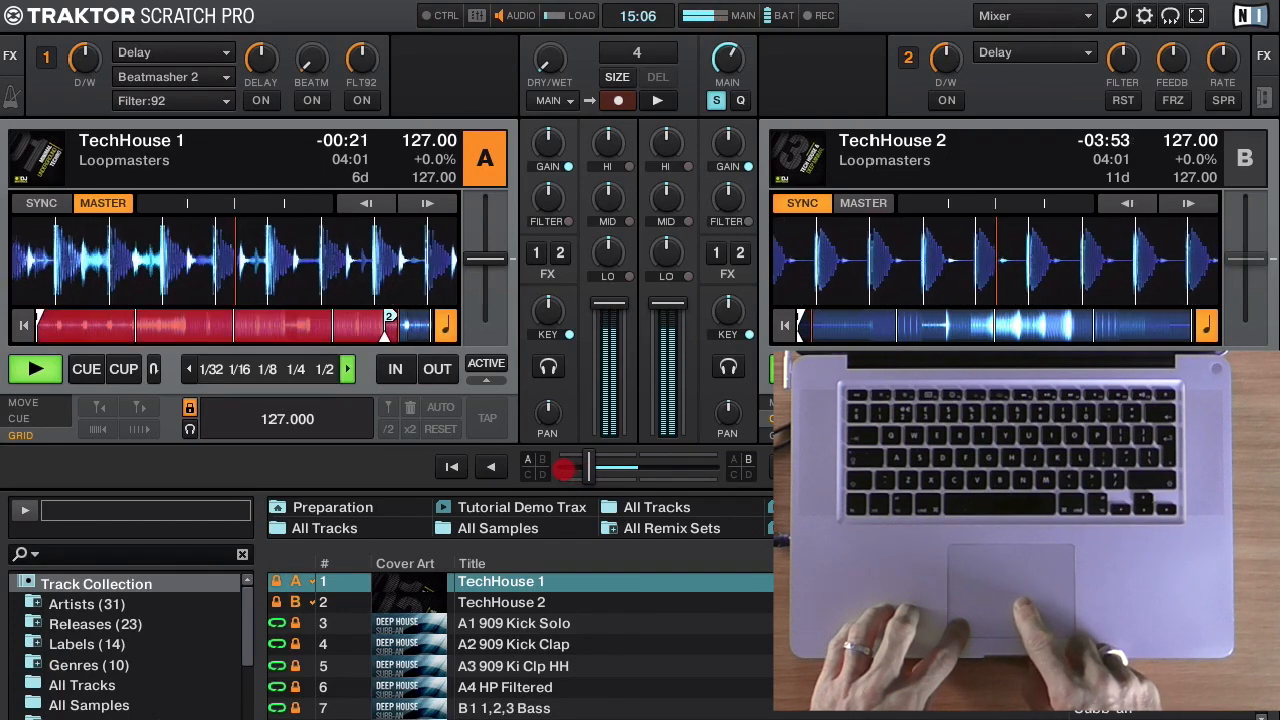
left_click_drag(565, 468, 580, 468)
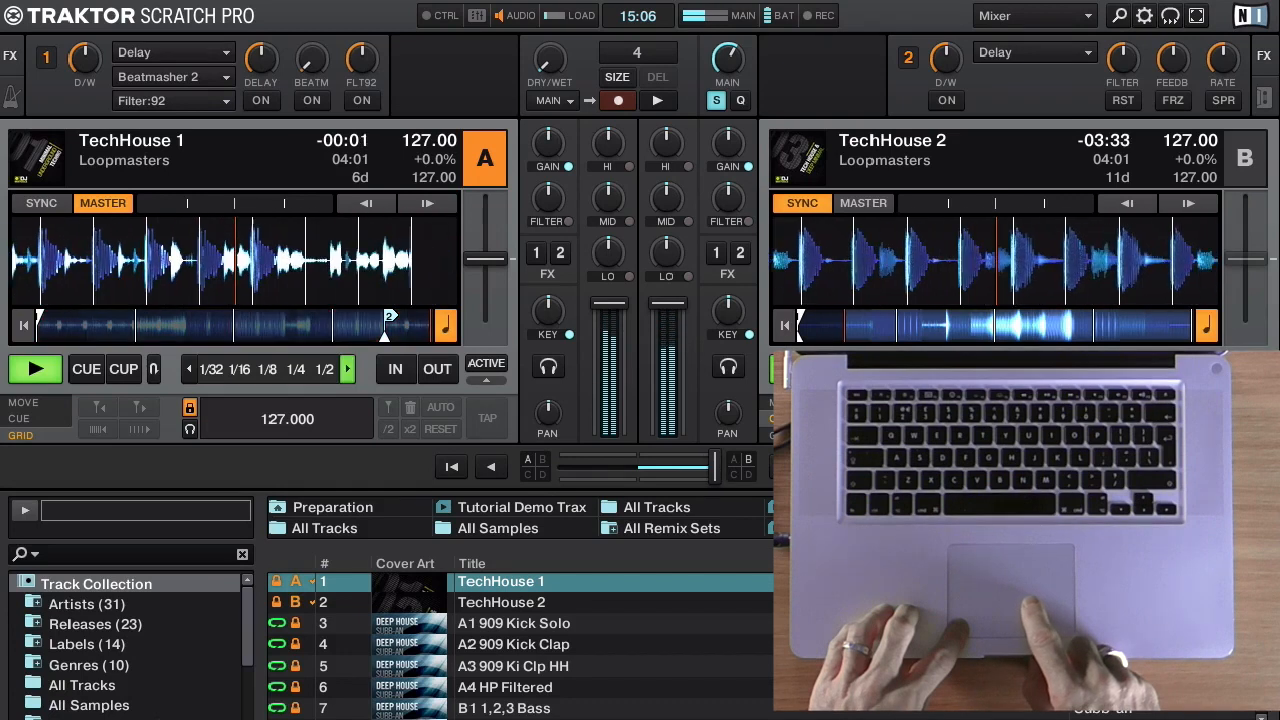
left_click(528, 457)
Stop deck B once deck A has played out, and demonstrate the crossfader move ending fully on deck B.
left_click(35, 369)
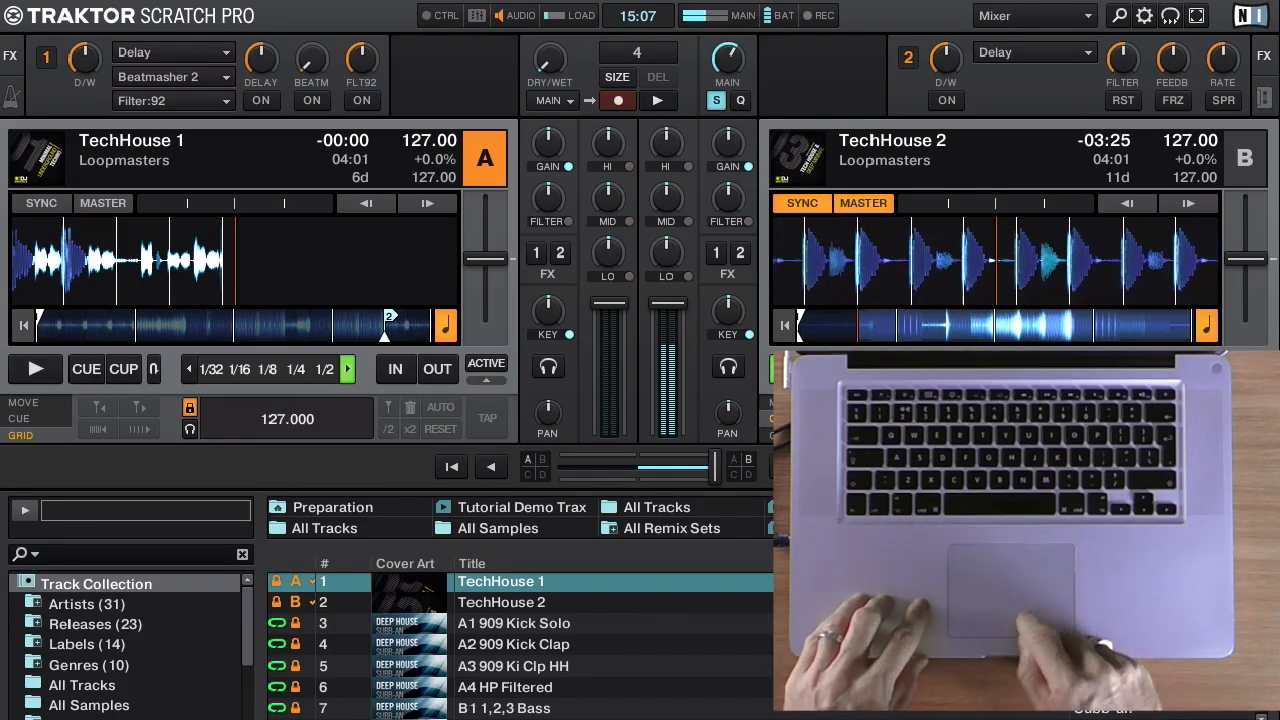
left_click(795, 368)
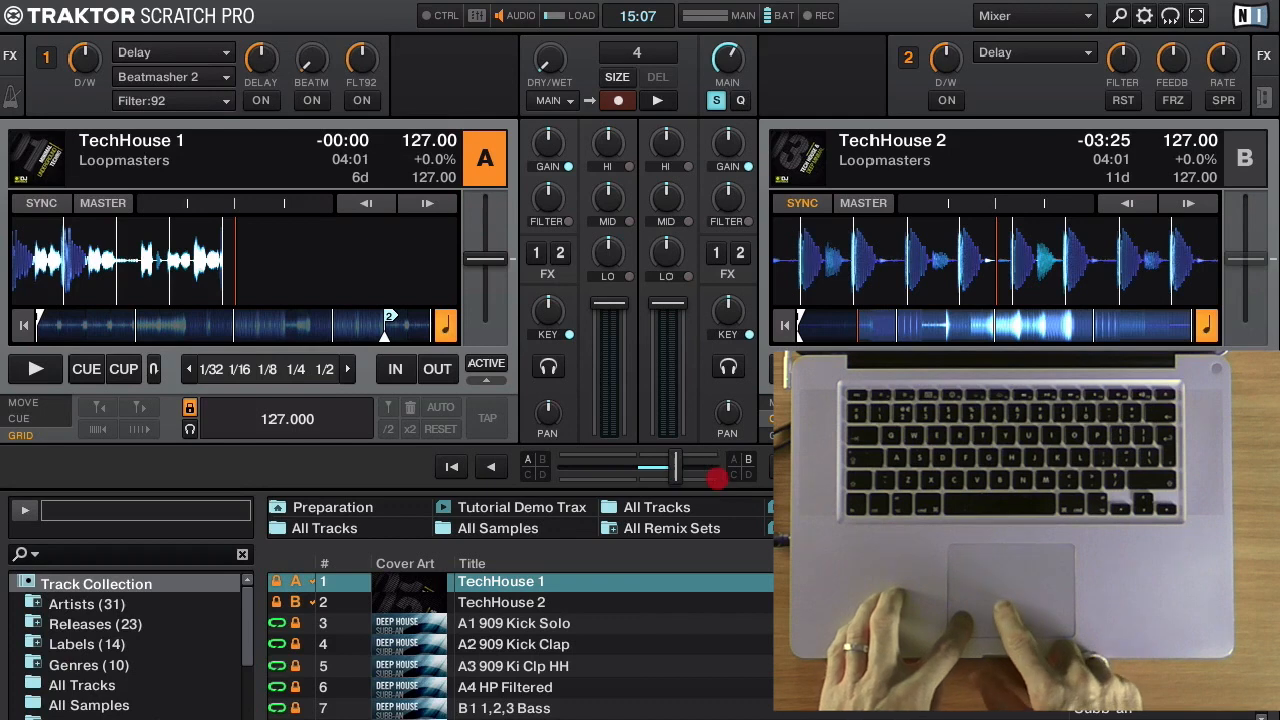
left_click_drag(675, 465, 690, 465)
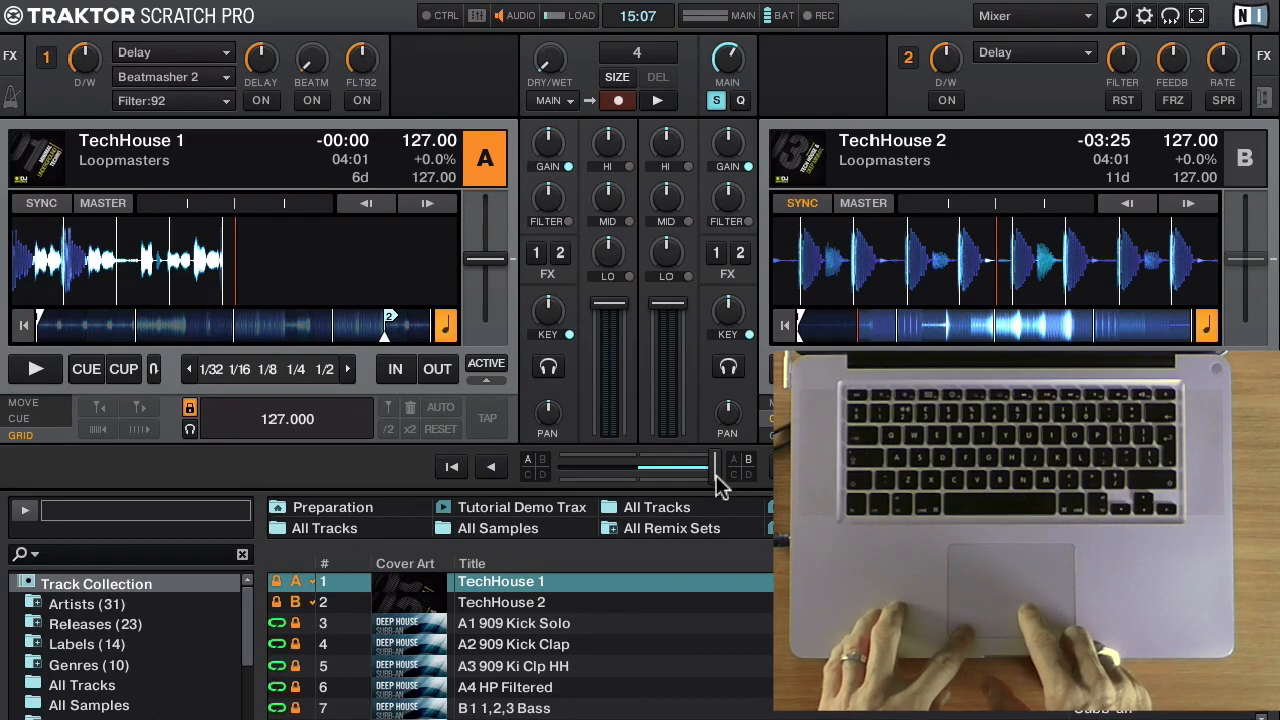
left_click(716, 477)
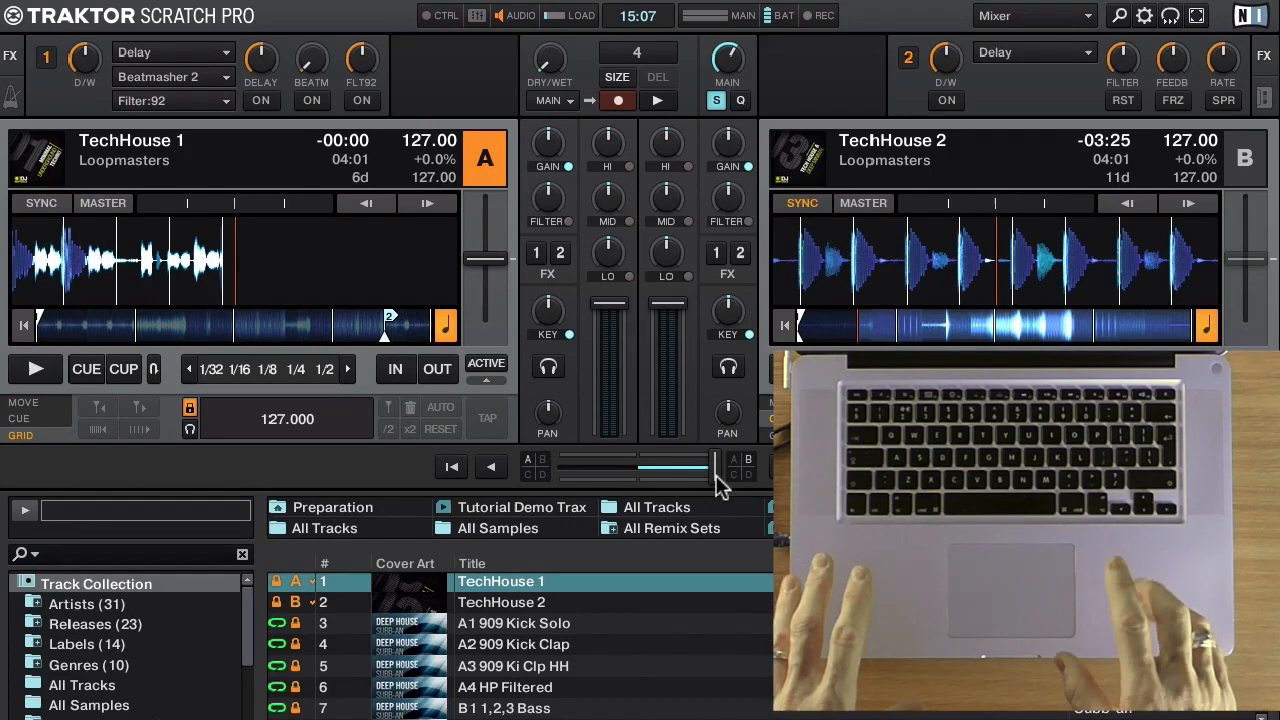
mouse_move(590, 277)
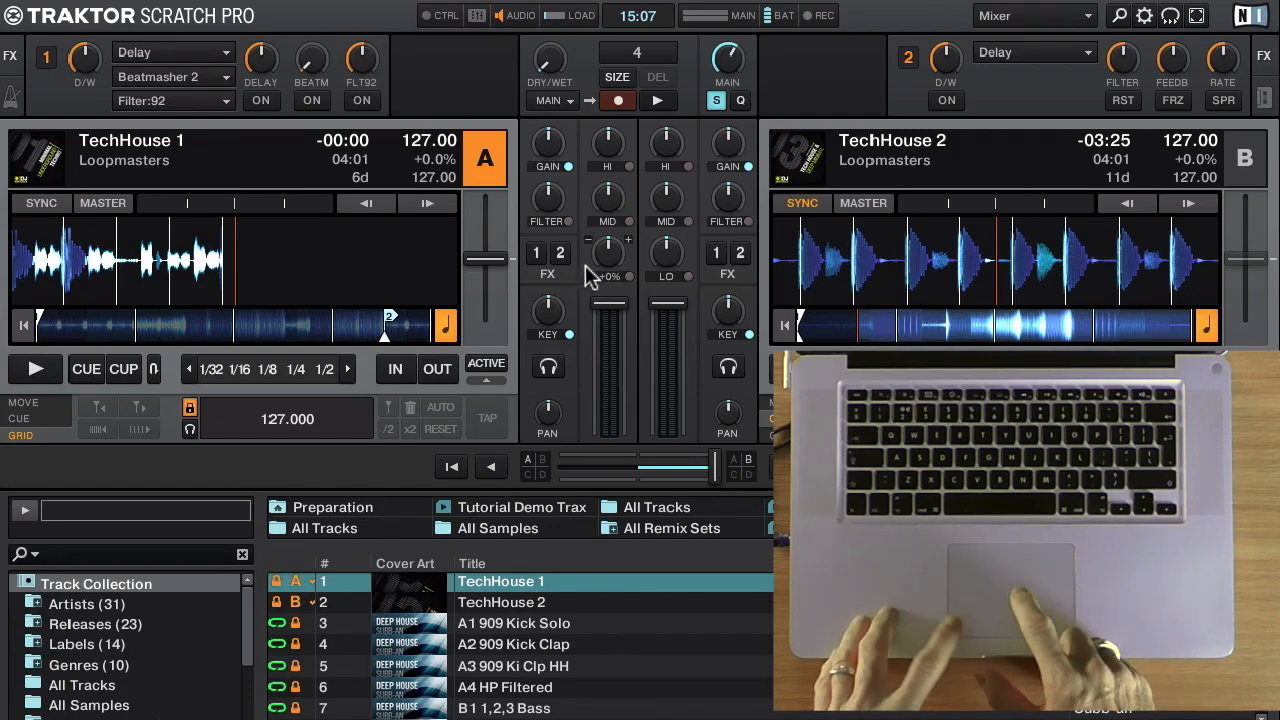